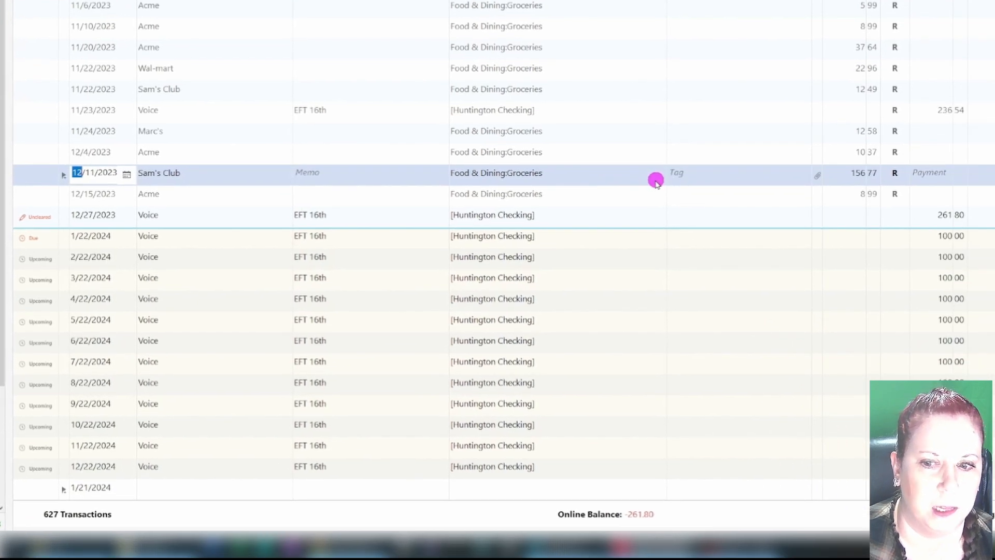
# - Start splitting the 12/11/2023 Sam's Club transaction by category and set the Food & Dining:Groceries line to 90.00
pyautogui.click(605, 180)
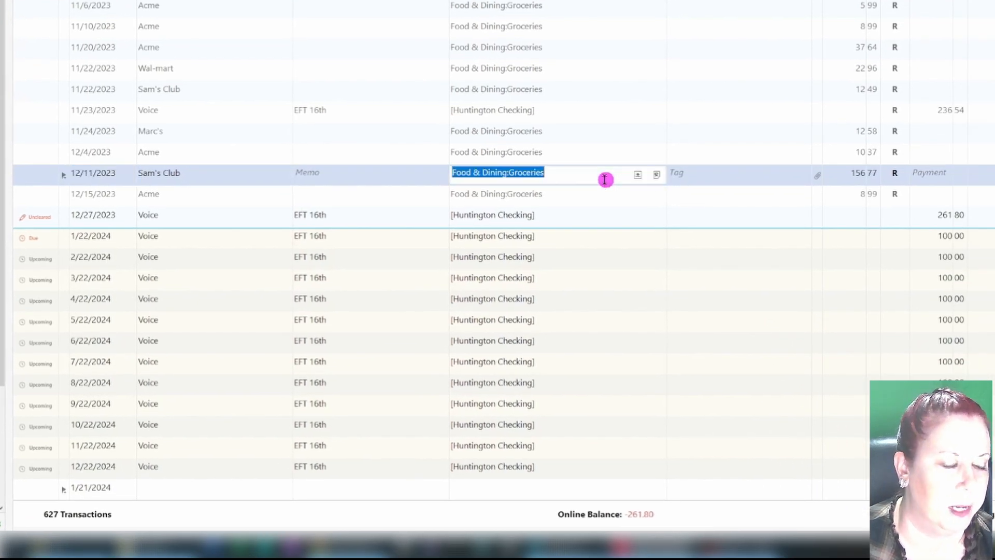
pyautogui.click(637, 176)
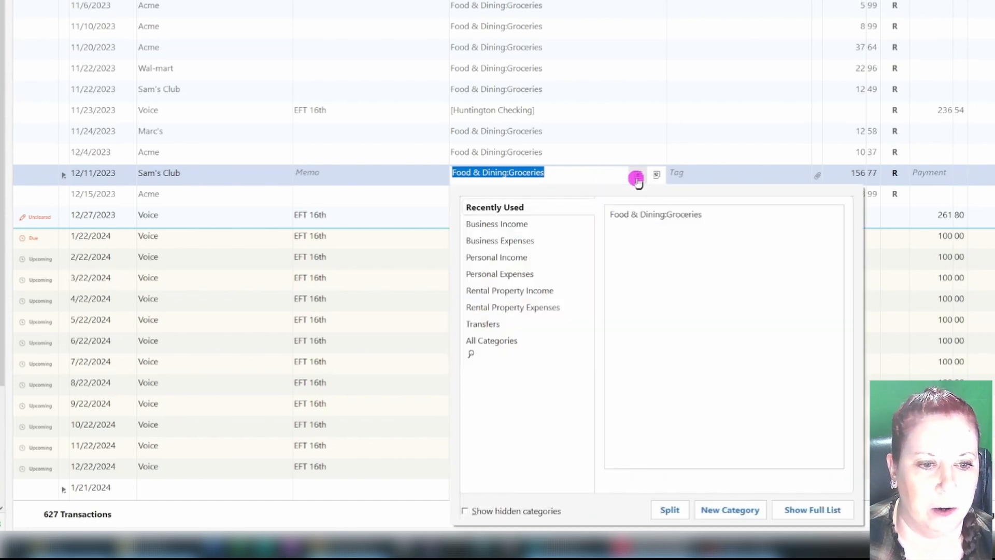
pyautogui.click(670, 511)
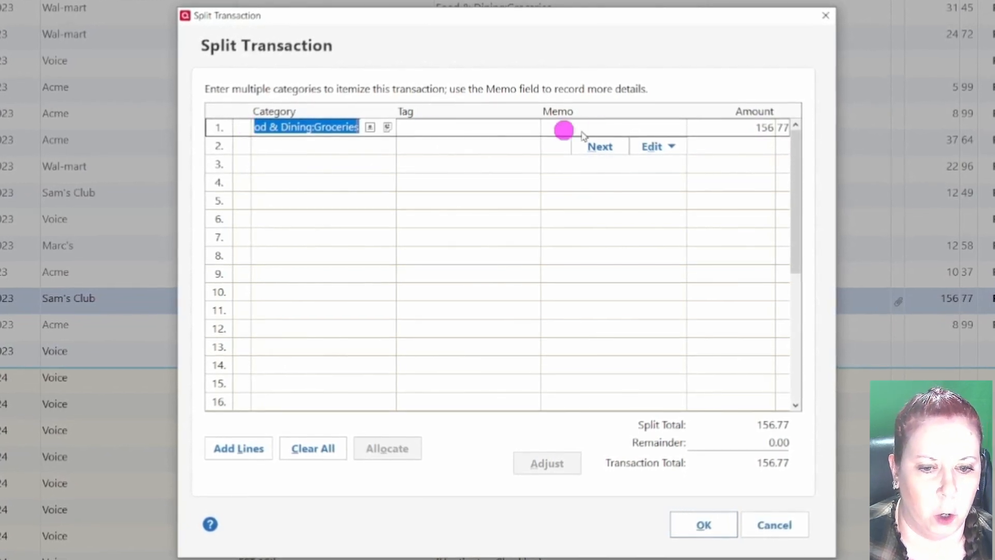
pyautogui.click(748, 130)
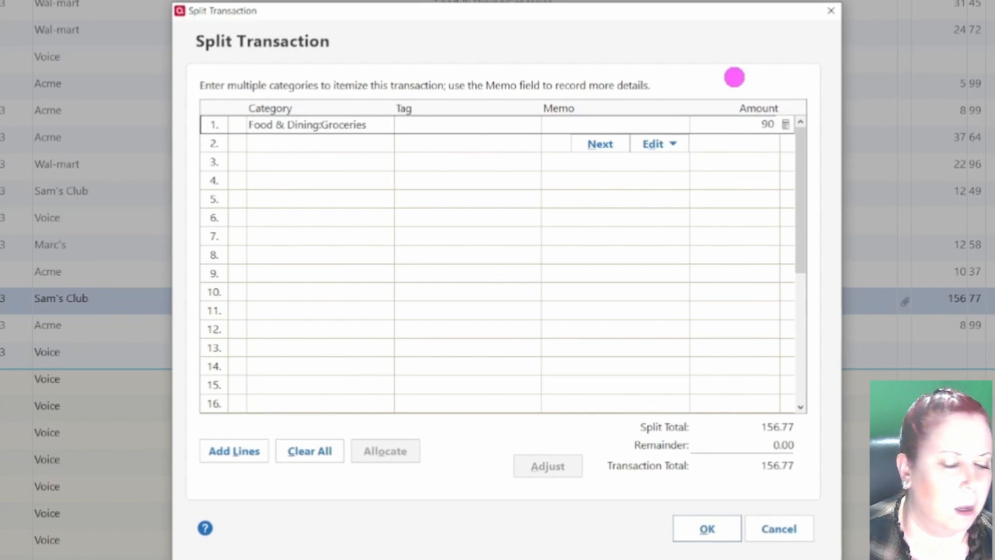
pyautogui.press('Return')
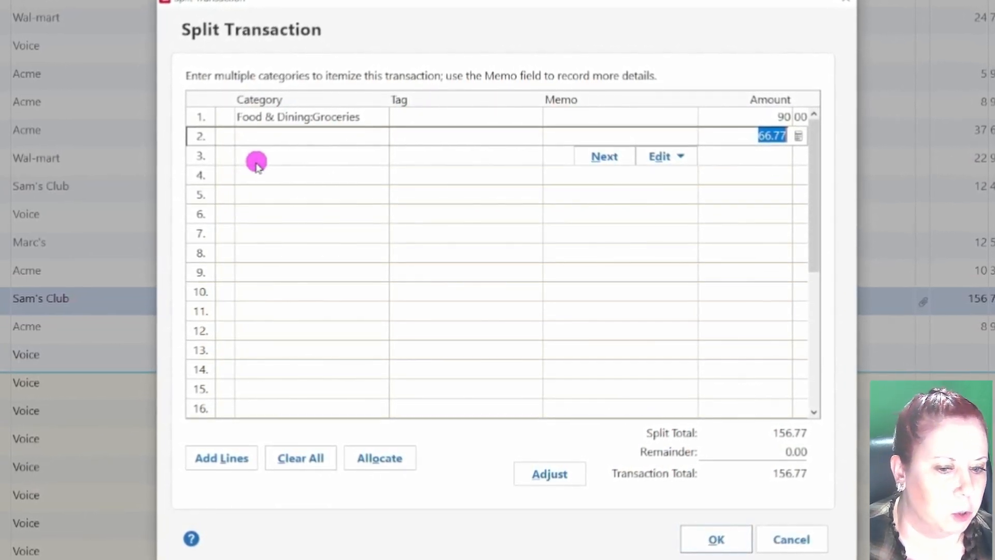
# - Add a second split line with the category Home:Home Improvement and an amount of 40.00
pyautogui.click(310, 136)
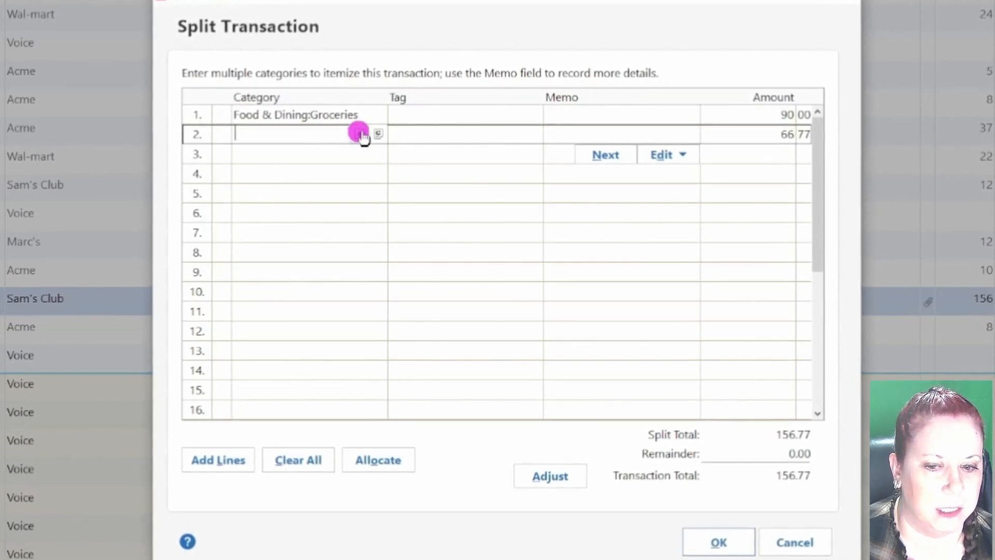
pyautogui.click(359, 137)
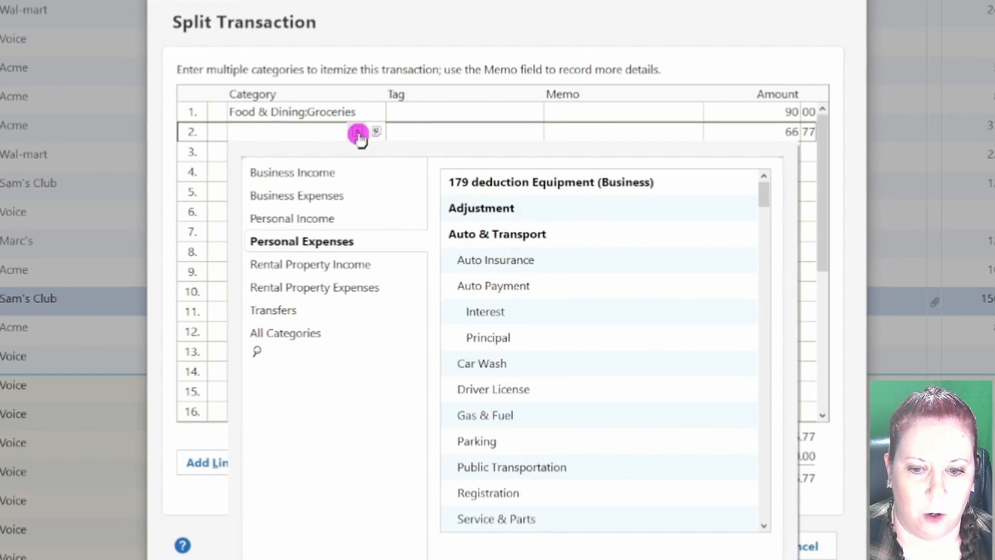
pyautogui.write('HOme')
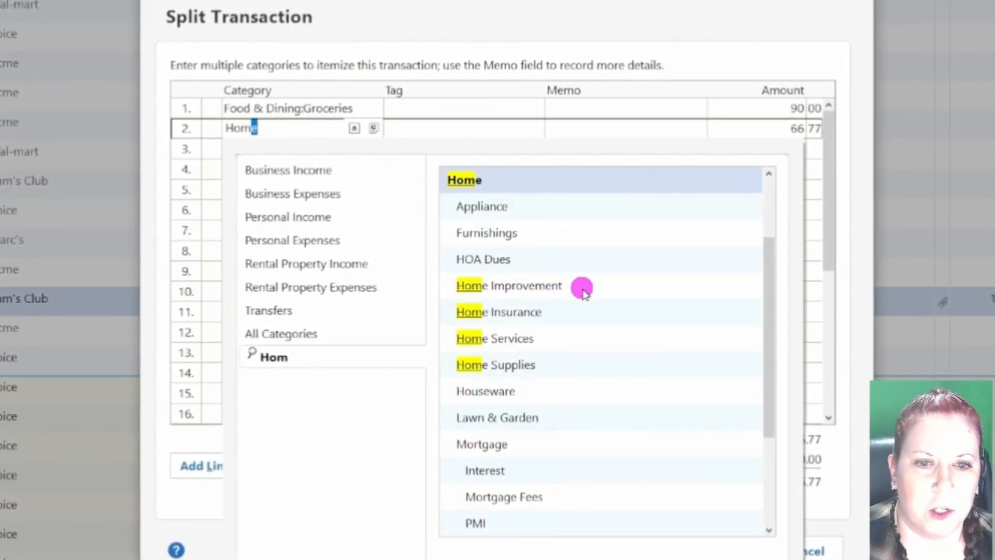
pyautogui.click(583, 290)
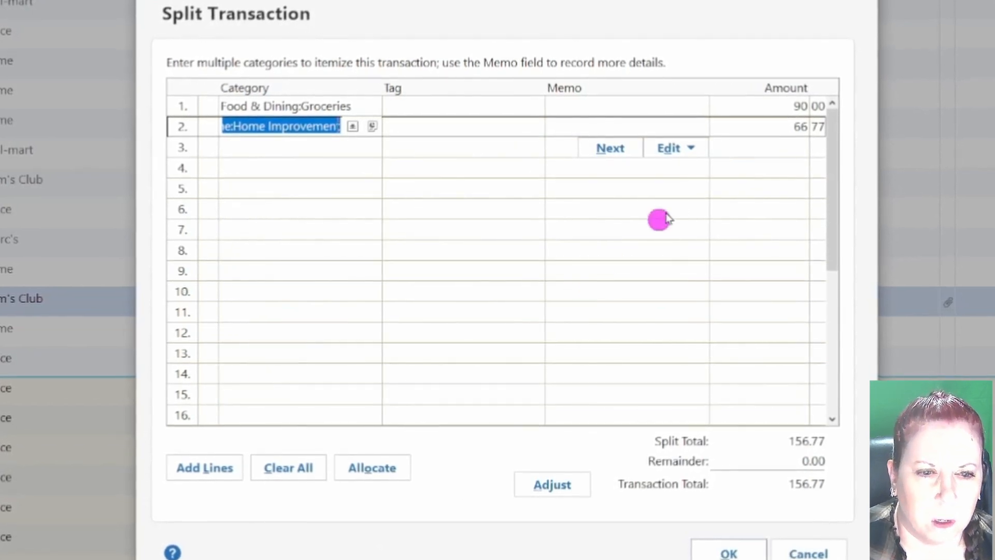
pyautogui.click(789, 127)
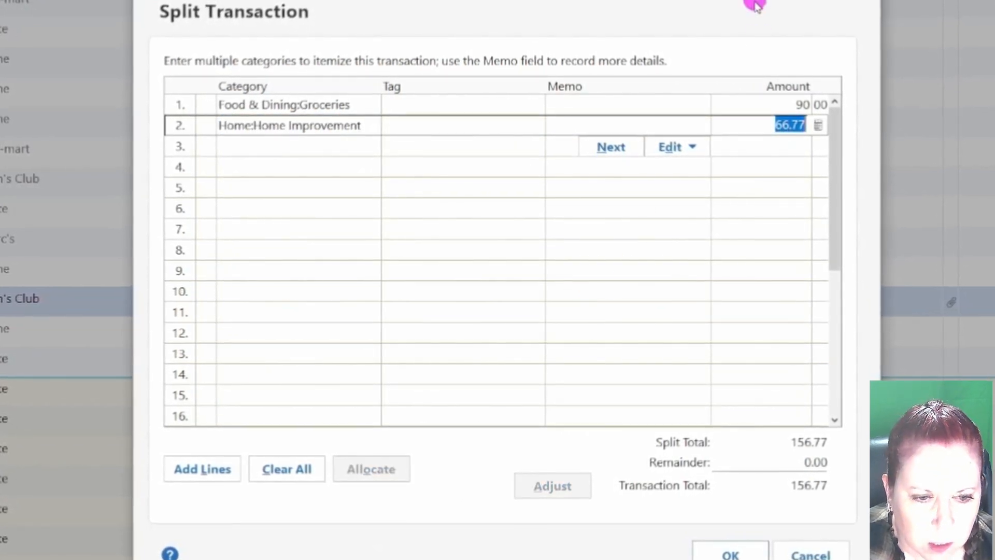
pyautogui.write('40')
pyautogui.press('Return')
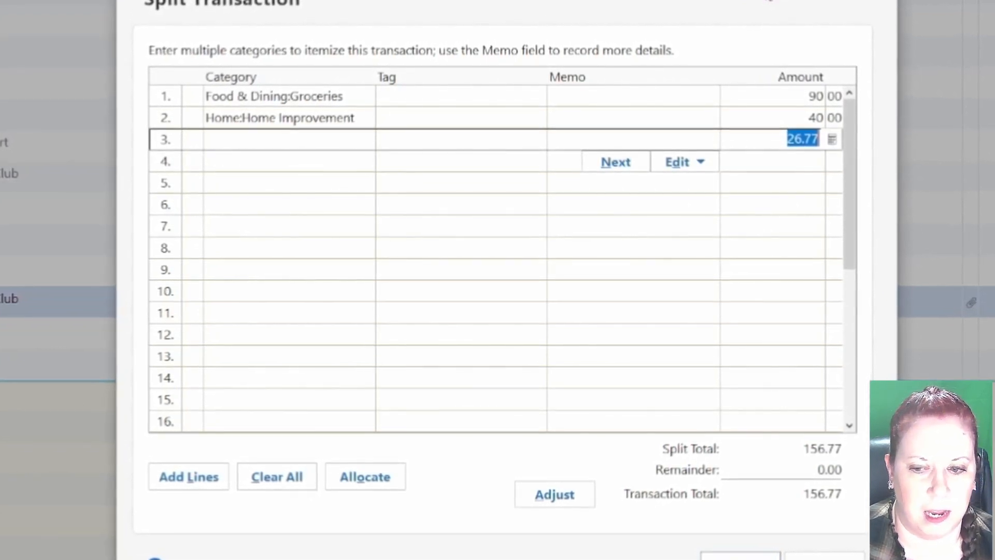
pyautogui.click(748, 116)
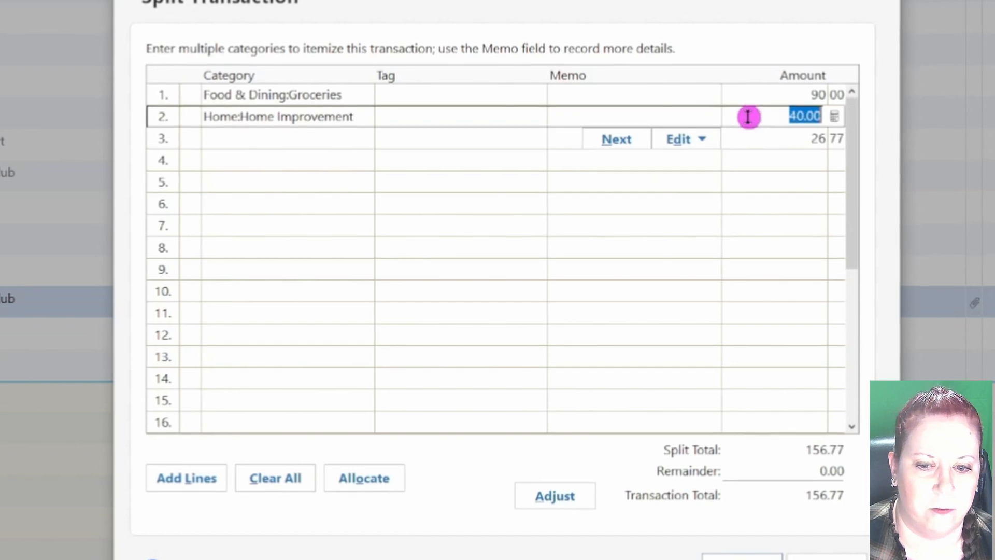
# - Assign the third split line to Supplies (Business) with the tag 1Home Business and an amount of 20.00
pyautogui.click(317, 135)
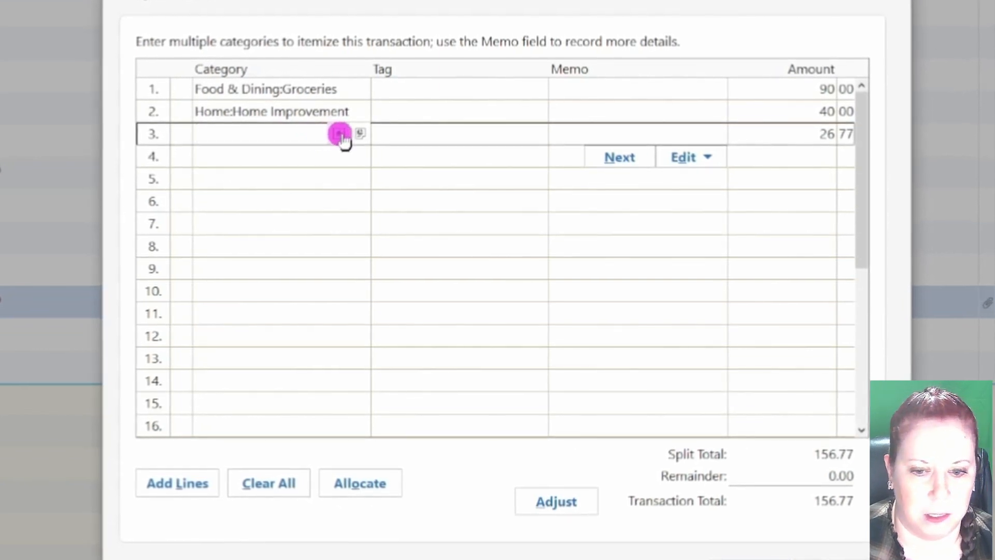
pyautogui.click(339, 134)
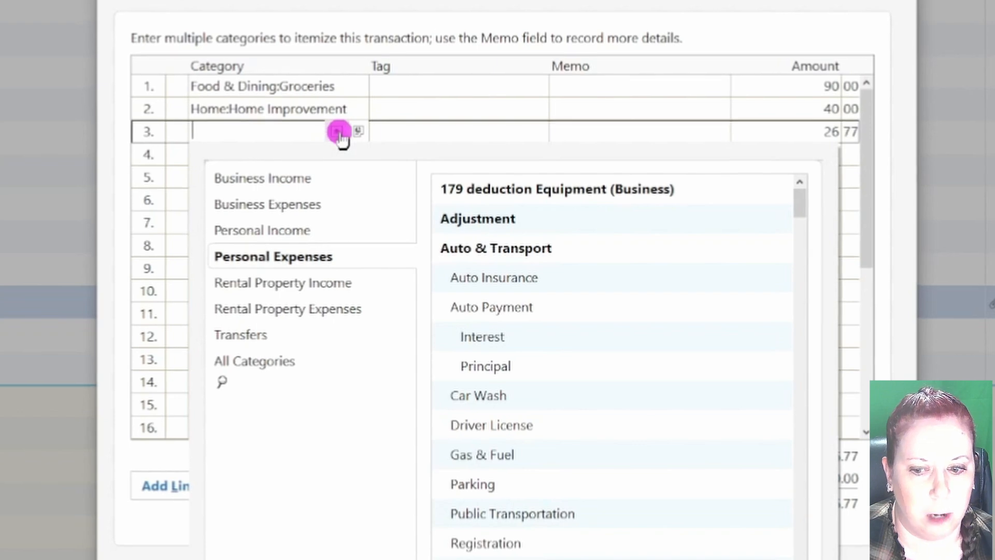
pyautogui.write('Supplies (Business')
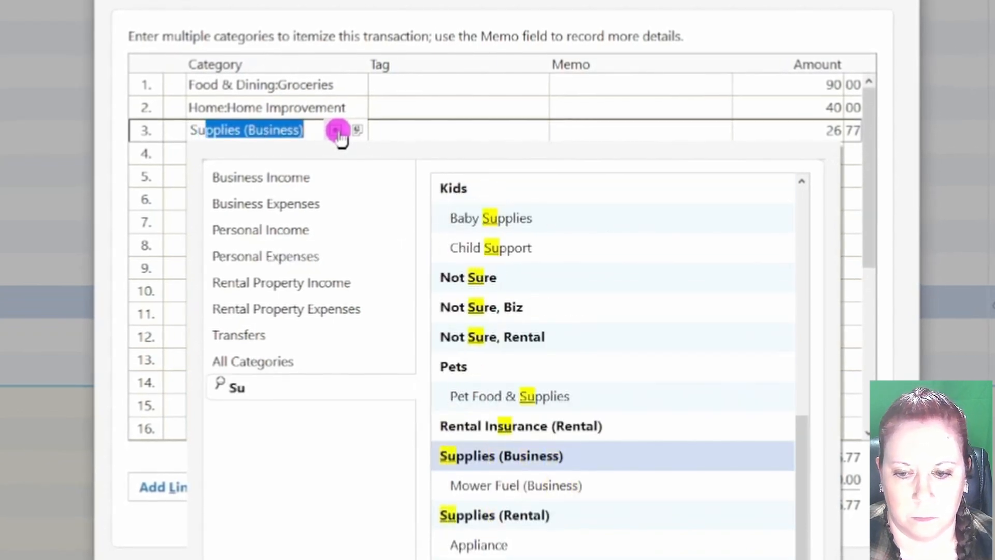
pyautogui.click(533, 458)
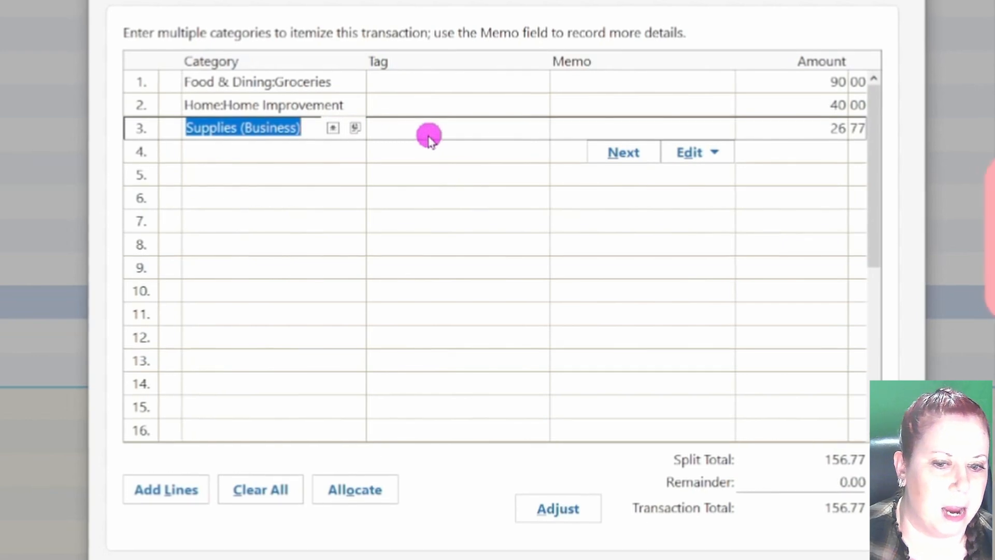
pyautogui.click(404, 122)
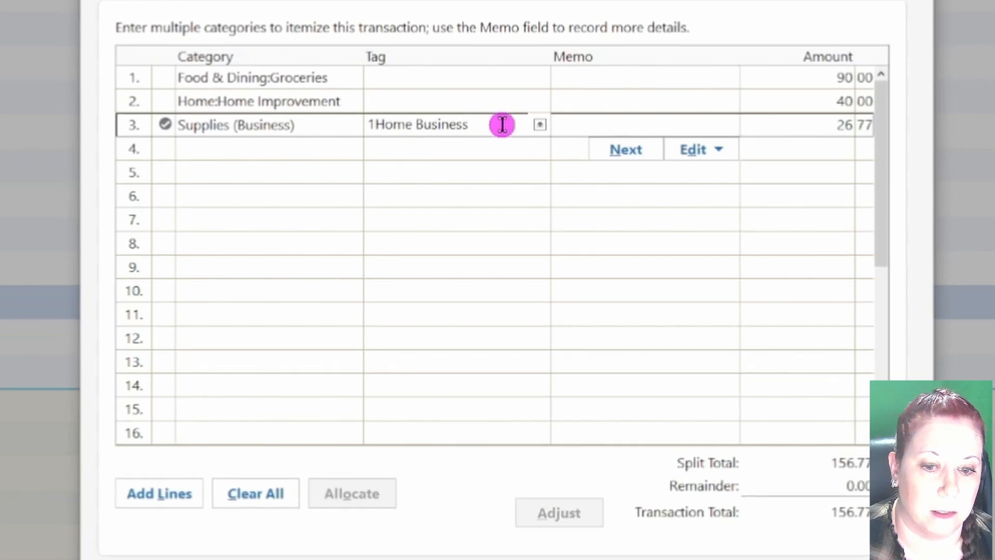
pyautogui.click(807, 123)
pyautogui.write('2')
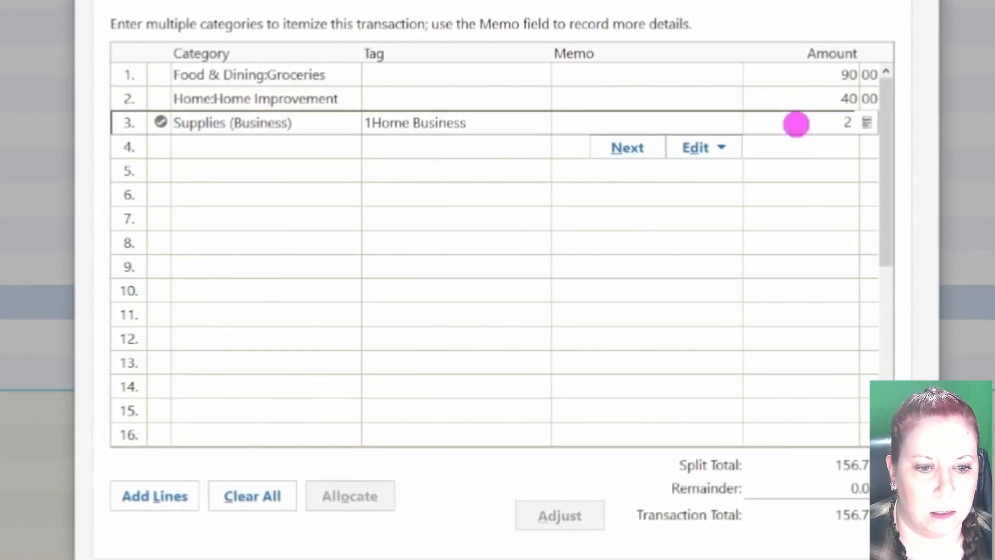
pyautogui.write('0')
pyautogui.press('Return')
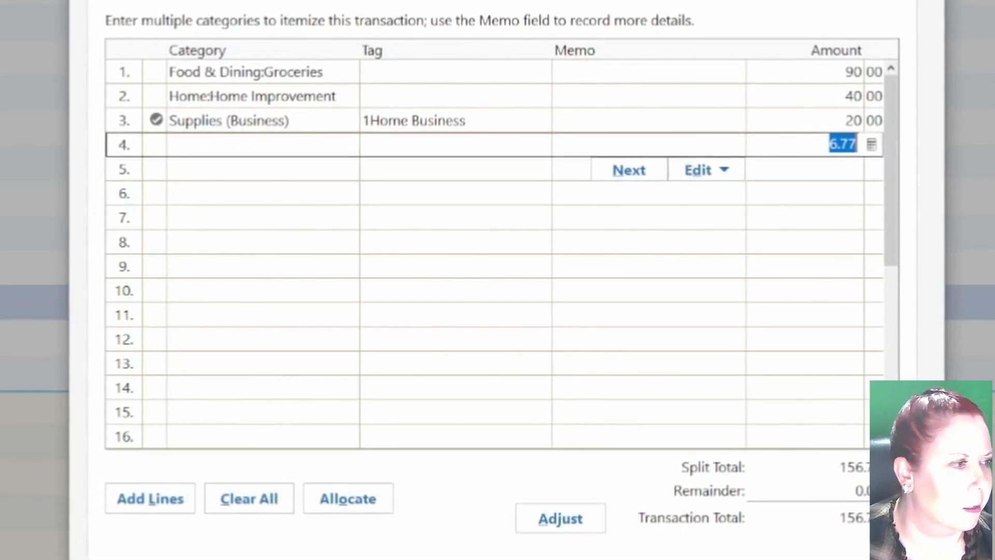
# - Assign the remaining amount on the fourth split line to the Misc. category and accept the split
pyautogui.click(218, 144)
pyautogui.write('m')
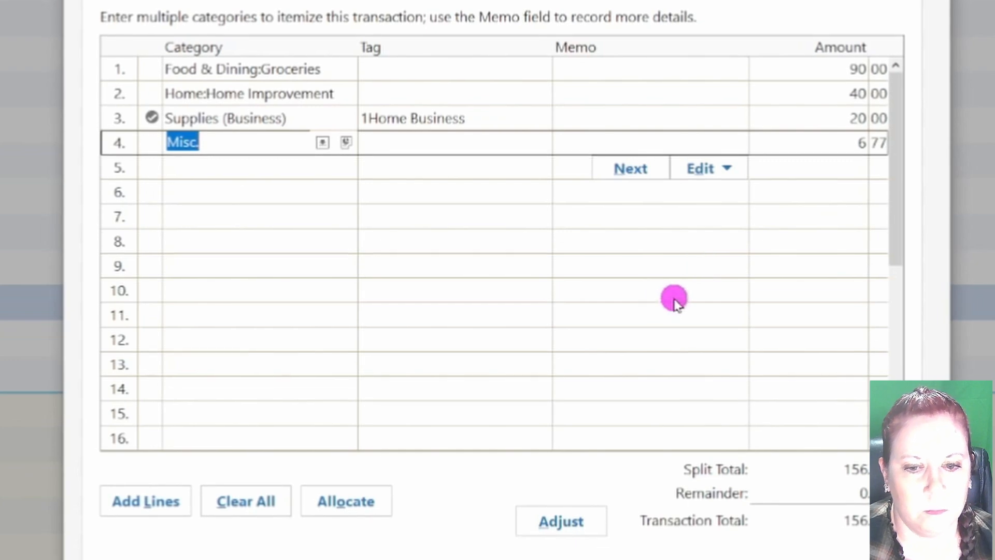
pyautogui.press('Return')
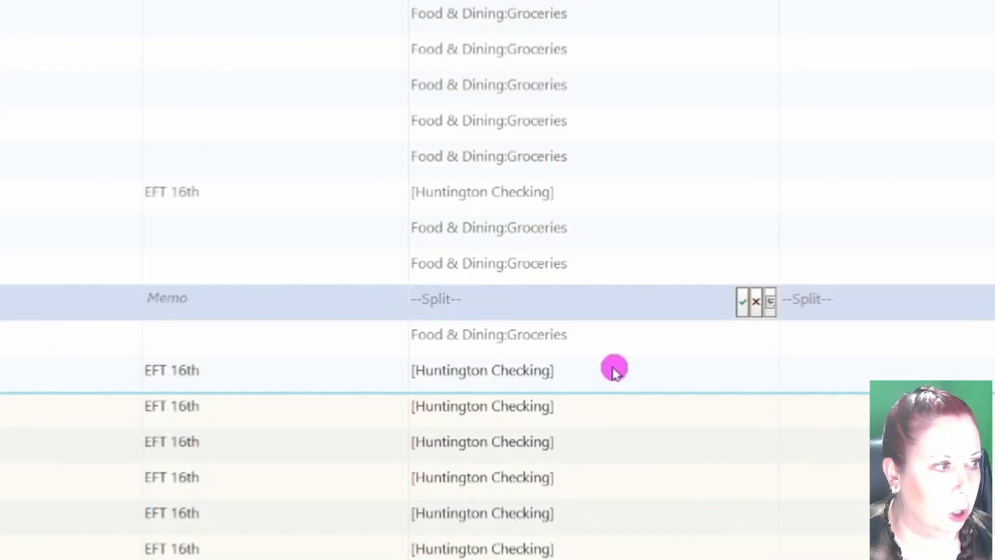
# - Review the category lines of the Sam's Club split without editing them, and decline clearing all split lines
pyautogui.moveTo(551, 289)
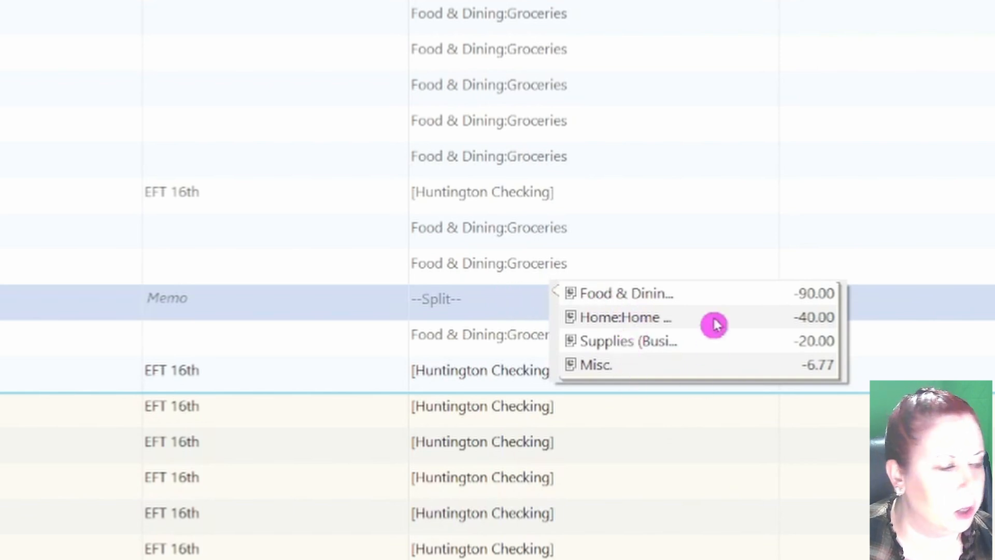
pyautogui.moveTo(518, 311)
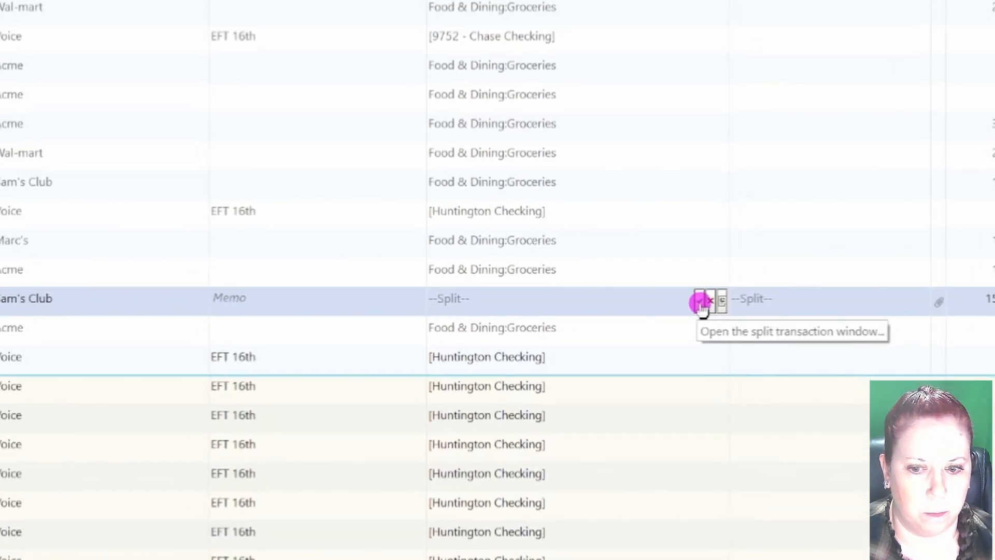
pyautogui.click(700, 304)
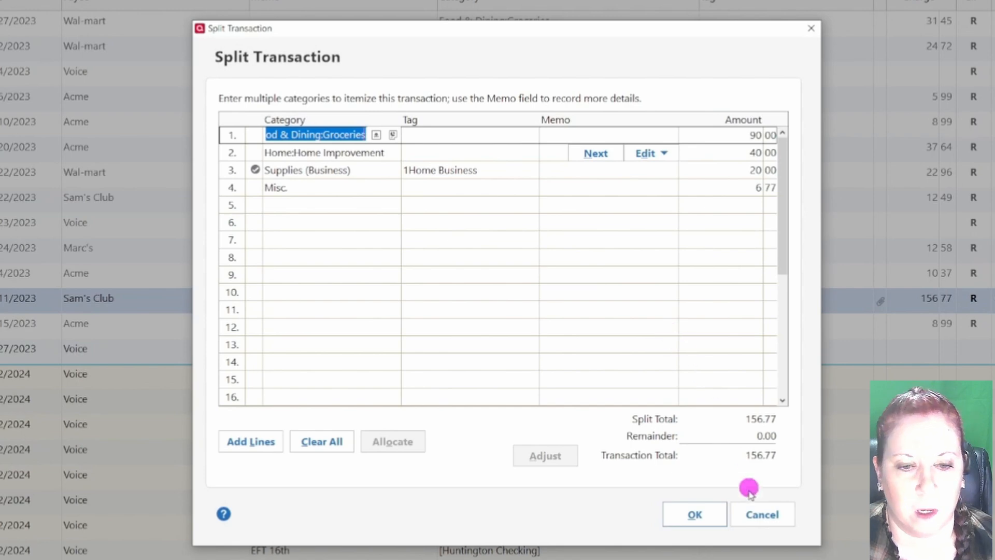
pyautogui.click(766, 515)
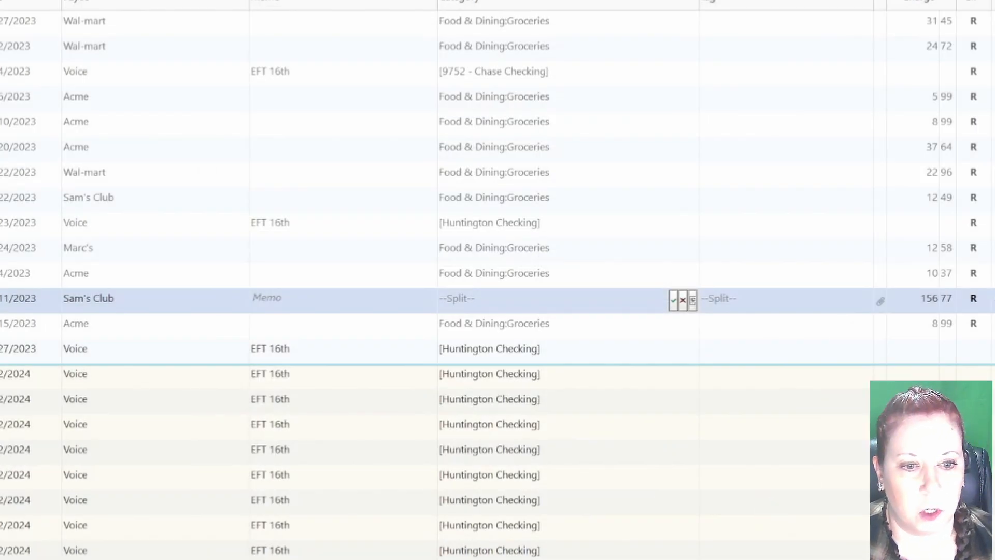
pyautogui.click(683, 300)
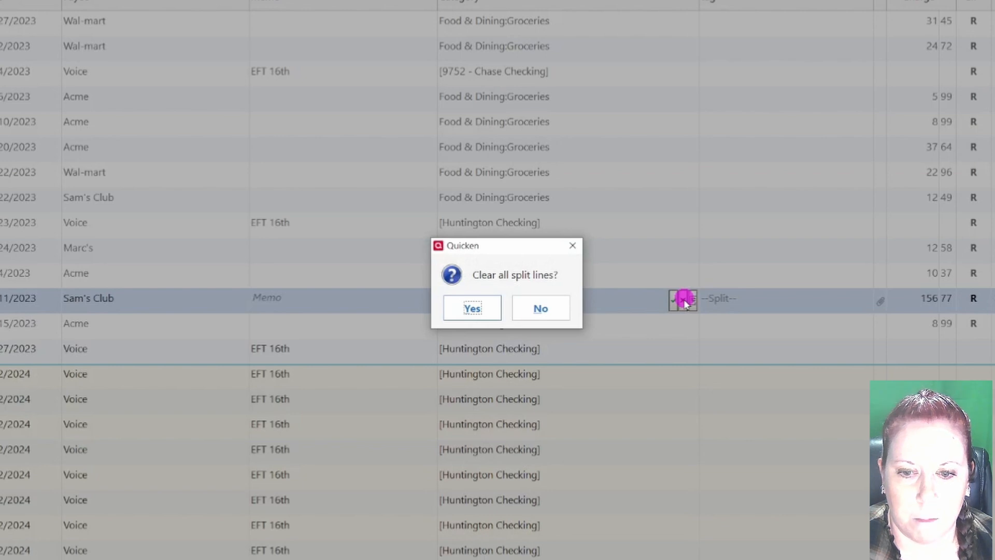
pyautogui.click(543, 309)
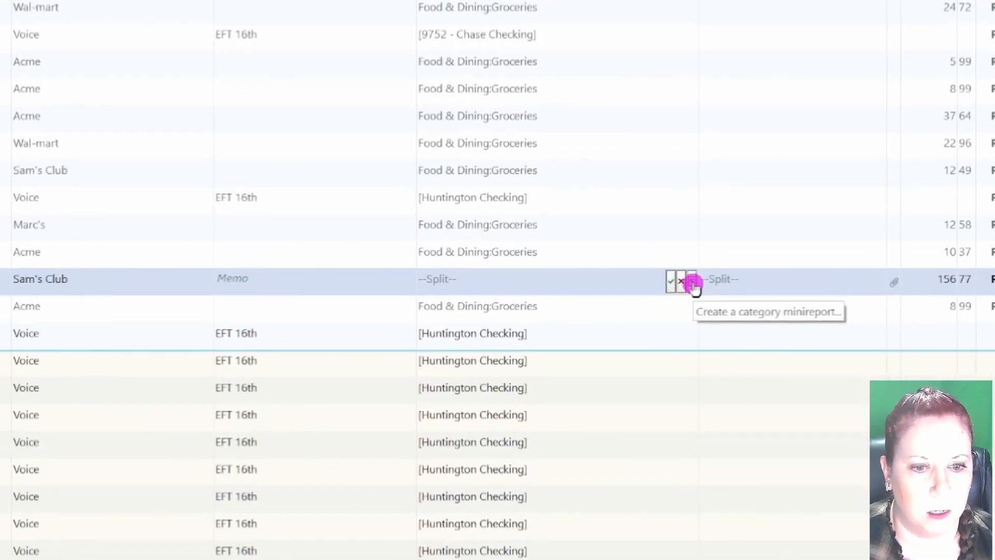
# - View the category minireport for the split over the last 60 days and the last 1 year
pyautogui.click(692, 281)
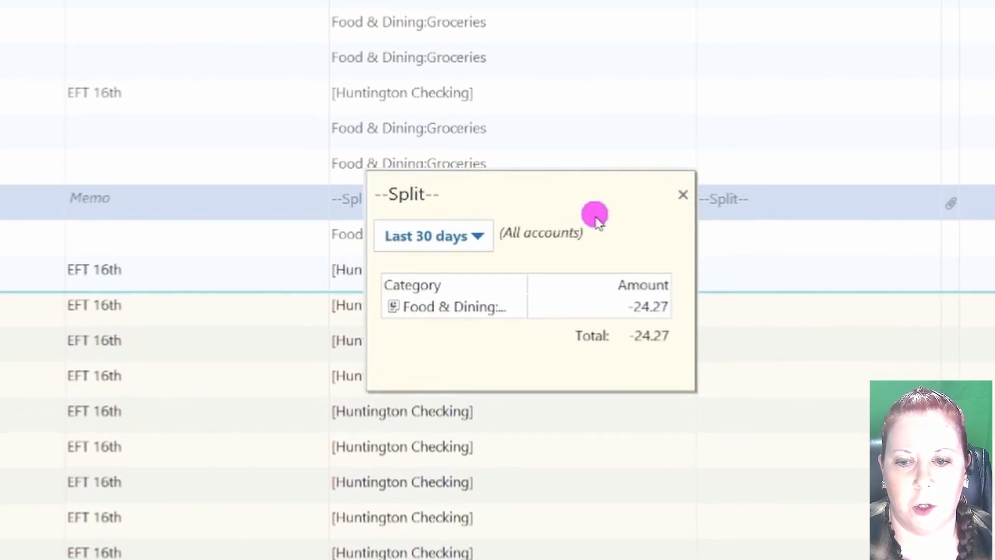
pyautogui.click(460, 245)
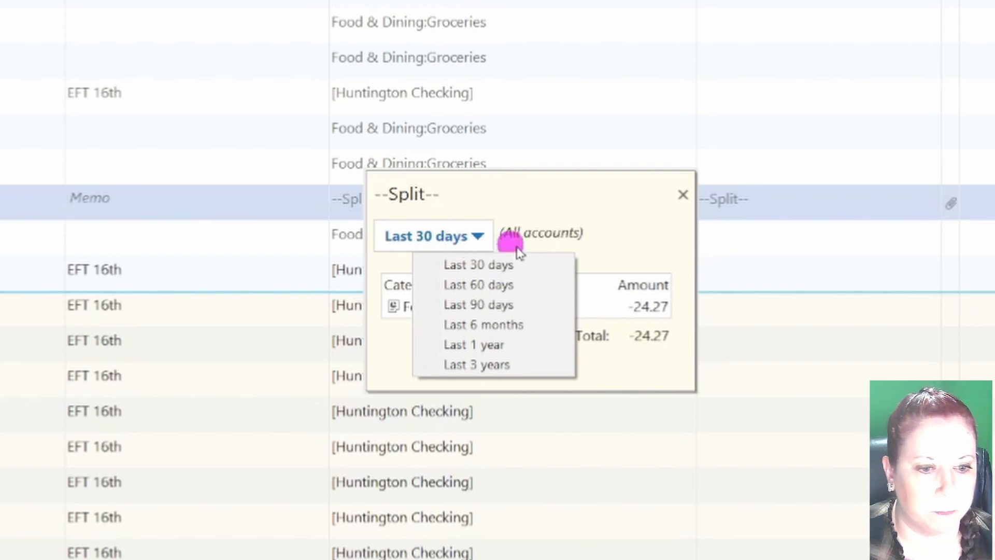
pyautogui.click(529, 290)
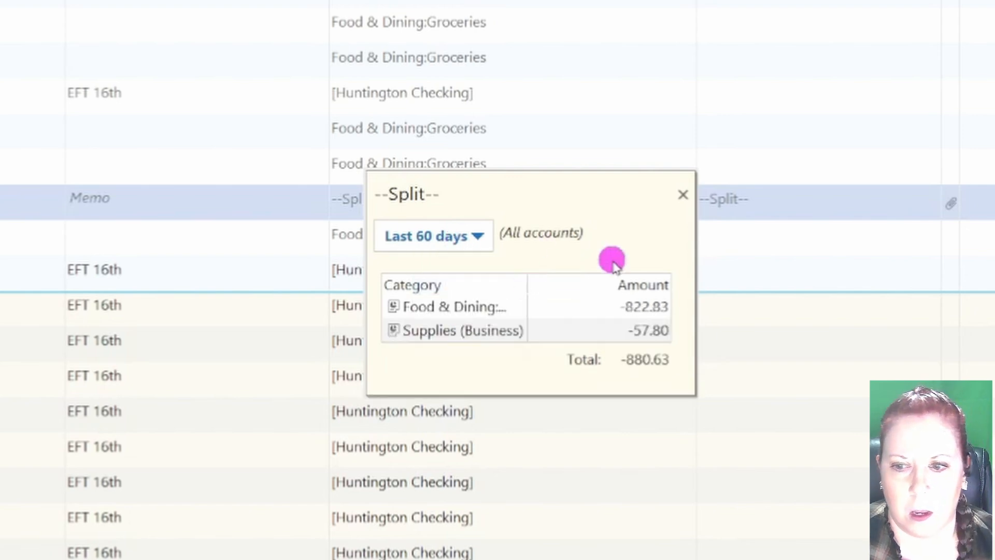
pyautogui.click(470, 249)
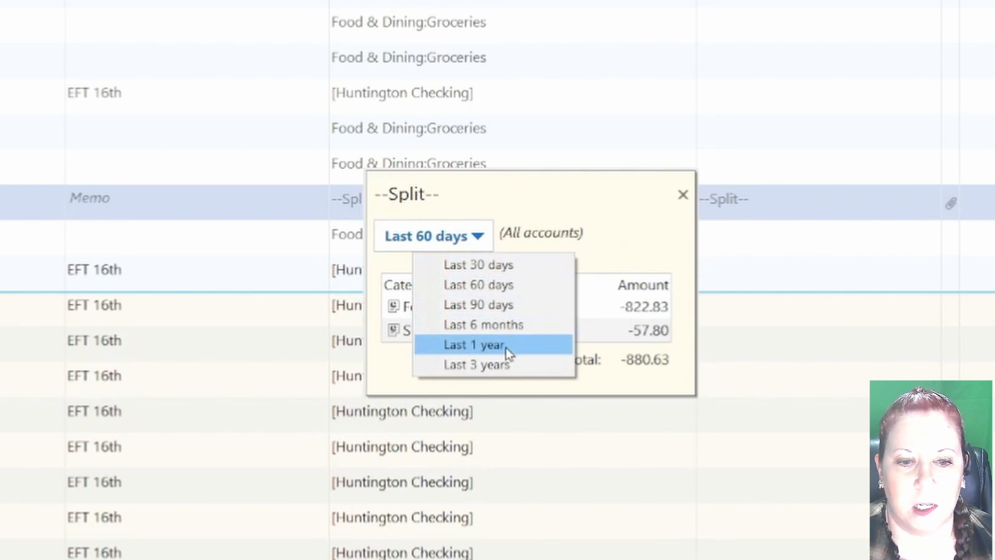
pyautogui.click(509, 348)
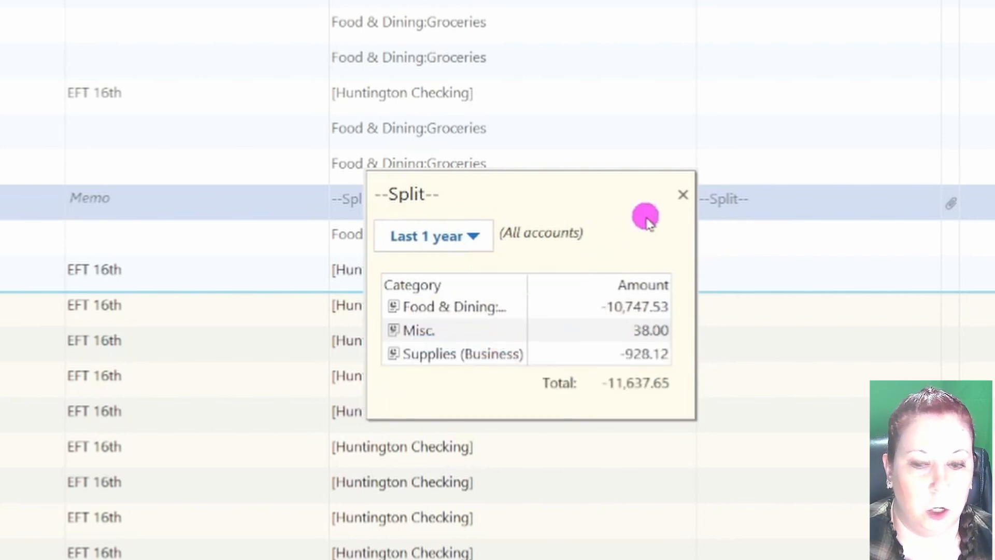
pyautogui.click(684, 196)
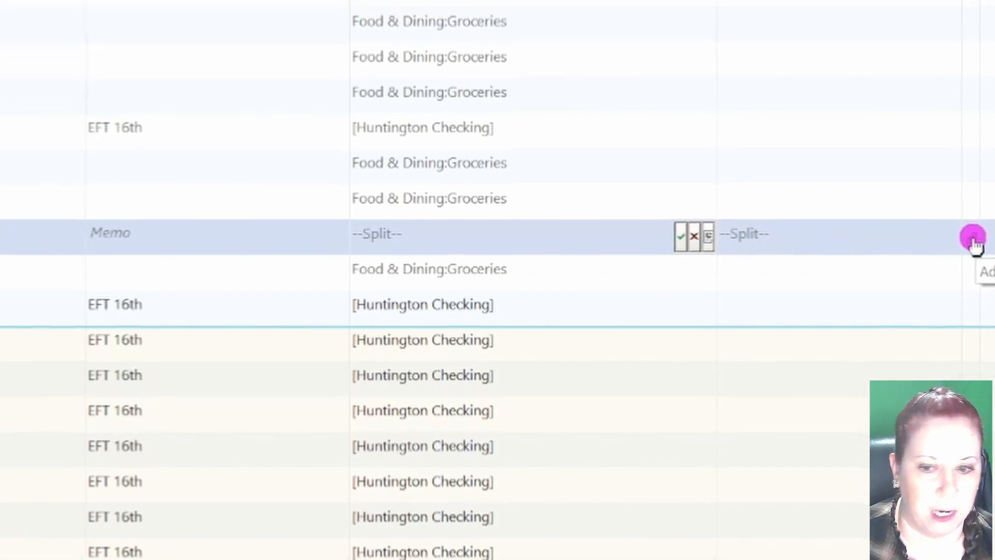
# - Open the attachments window for the split Sam's Club transaction
pyautogui.click(984, 262)
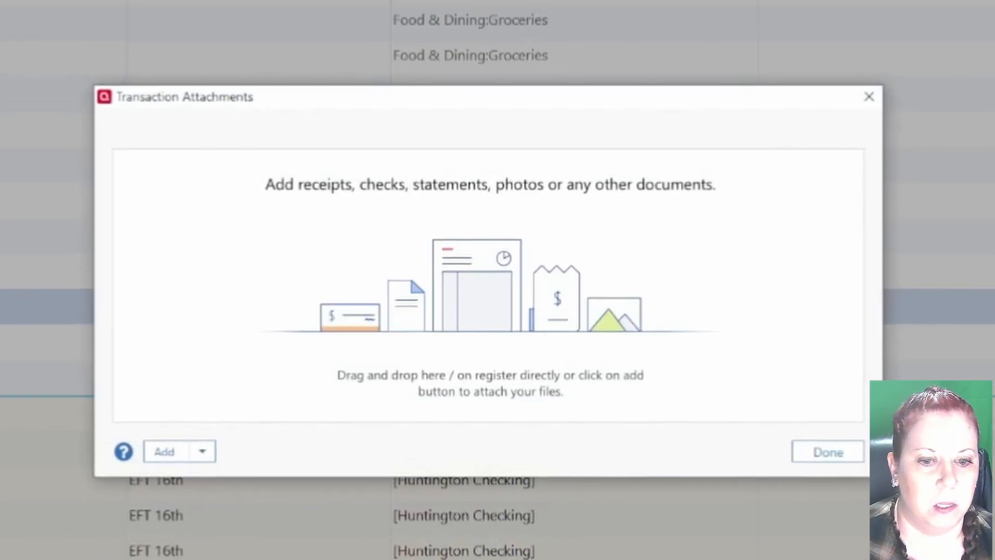
pyautogui.click(468, 204)
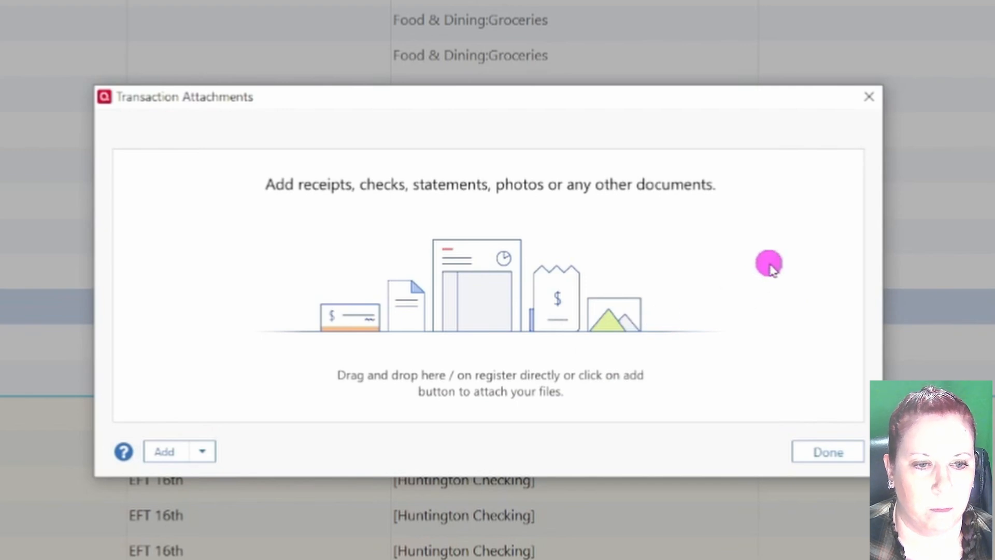
# - Close the attachments window, then review the category and tag lines of the 2021 Tacoma Loan split without saving changes
pyautogui.click(828, 452)
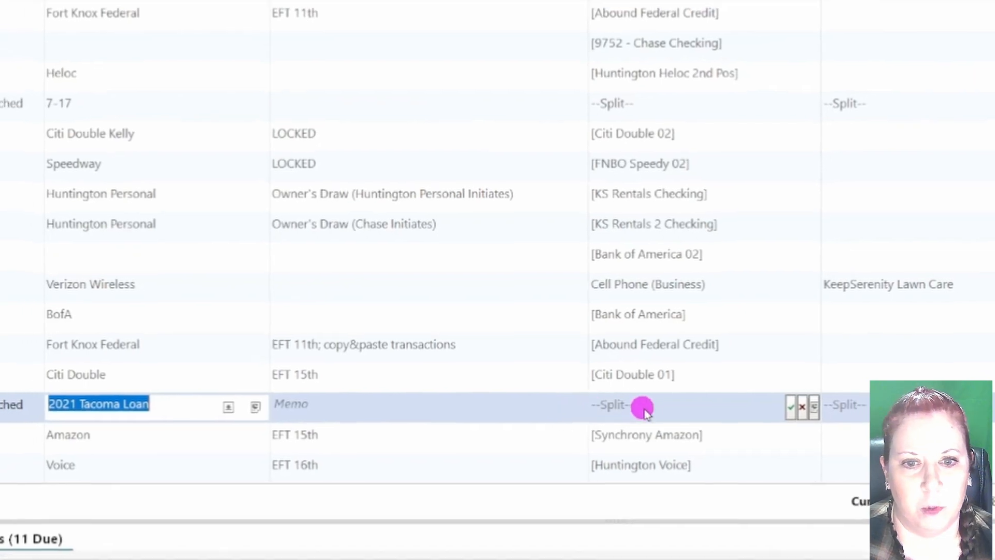
pyautogui.click(752, 394)
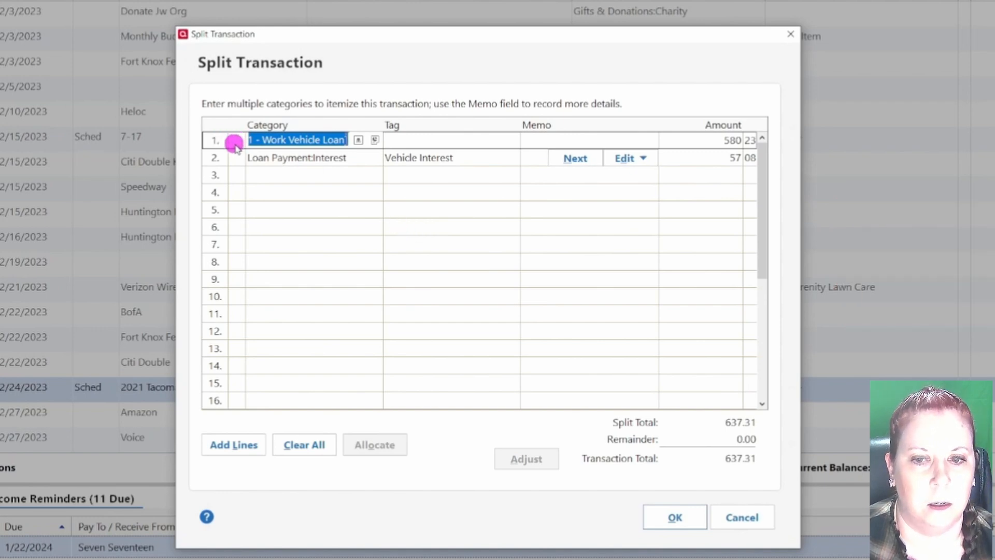
pyautogui.click(327, 139)
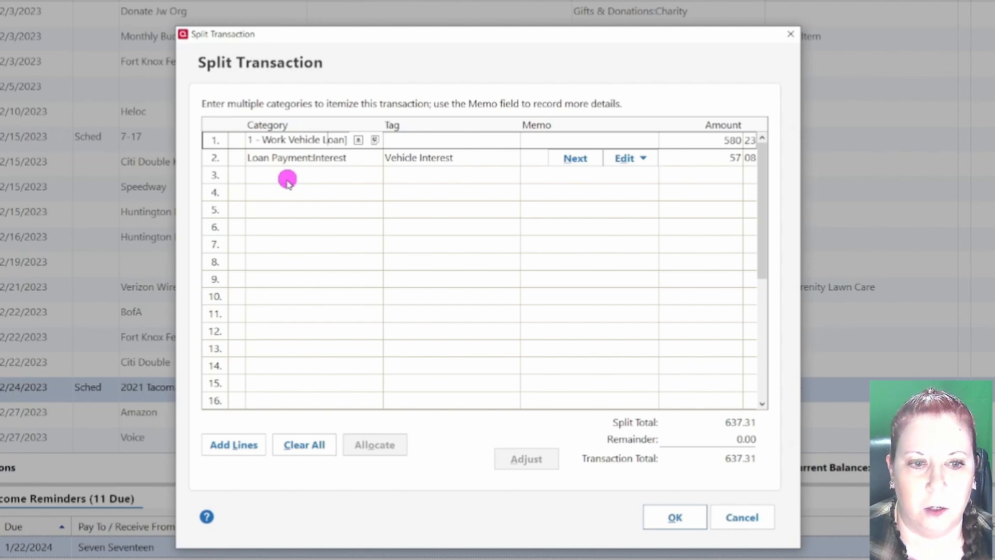
pyautogui.click(470, 159)
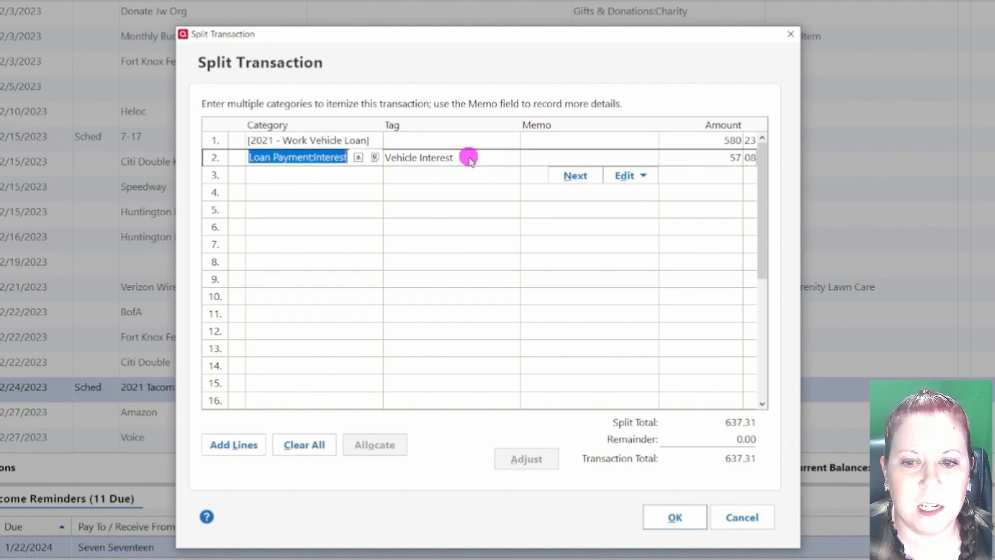
pyautogui.click(470, 158)
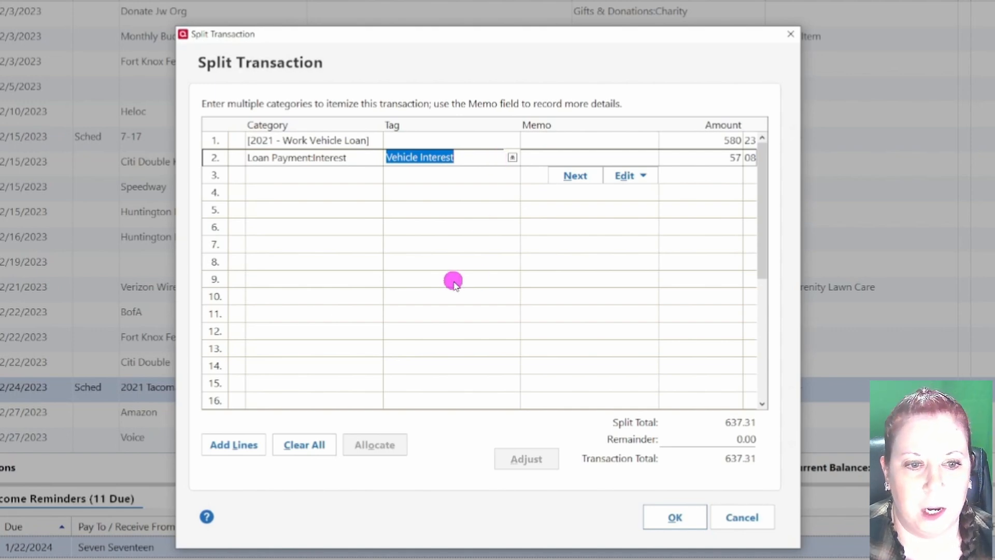
pyautogui.click(744, 517)
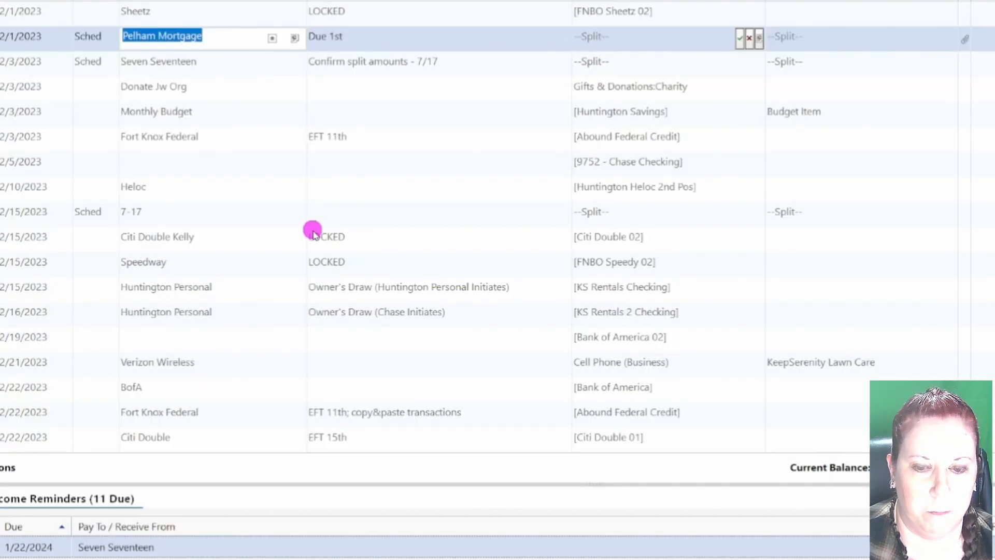
# - Open the Pelham Mortgage transaction's split and review its home loan, interest and impound lines
pyautogui.click(741, 39)
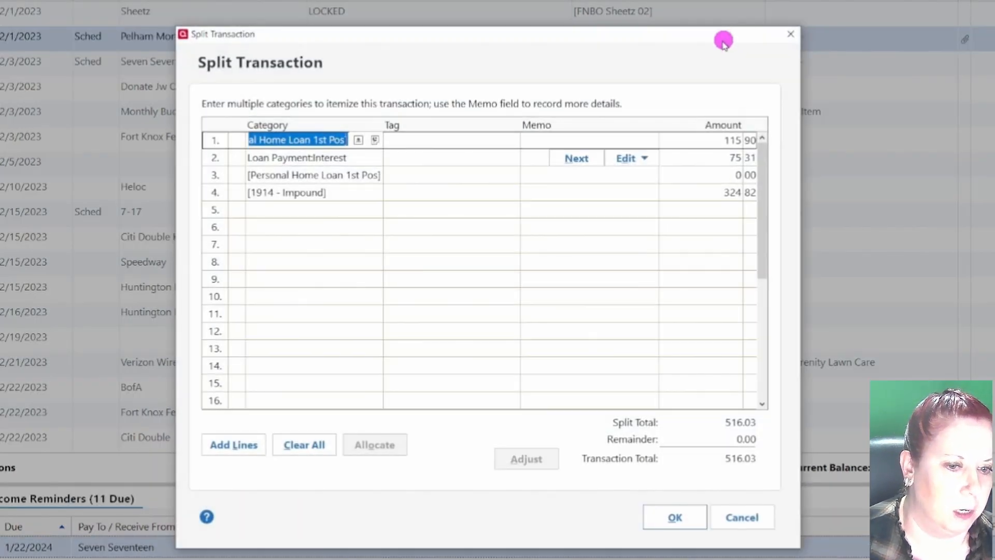
pyautogui.click(325, 229)
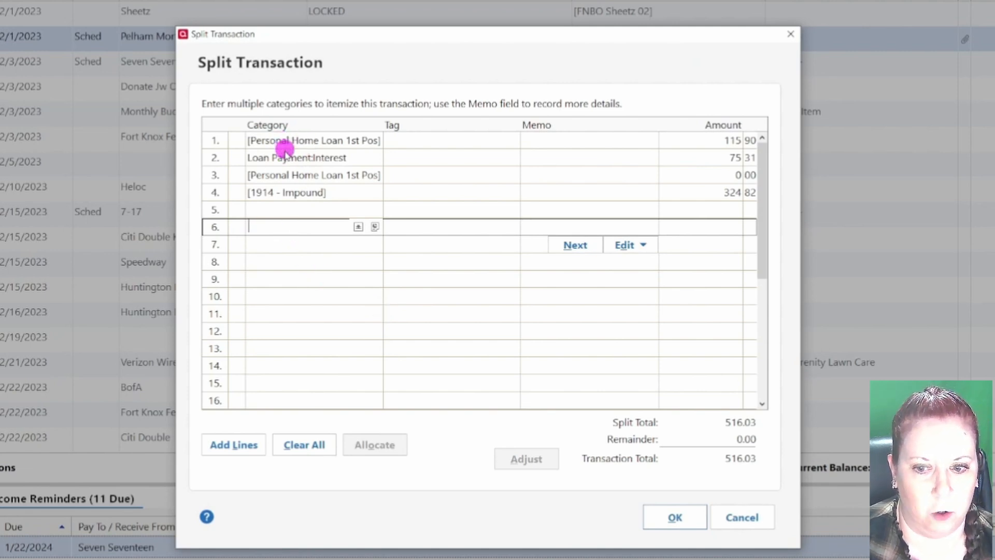
pyautogui.click(307, 174)
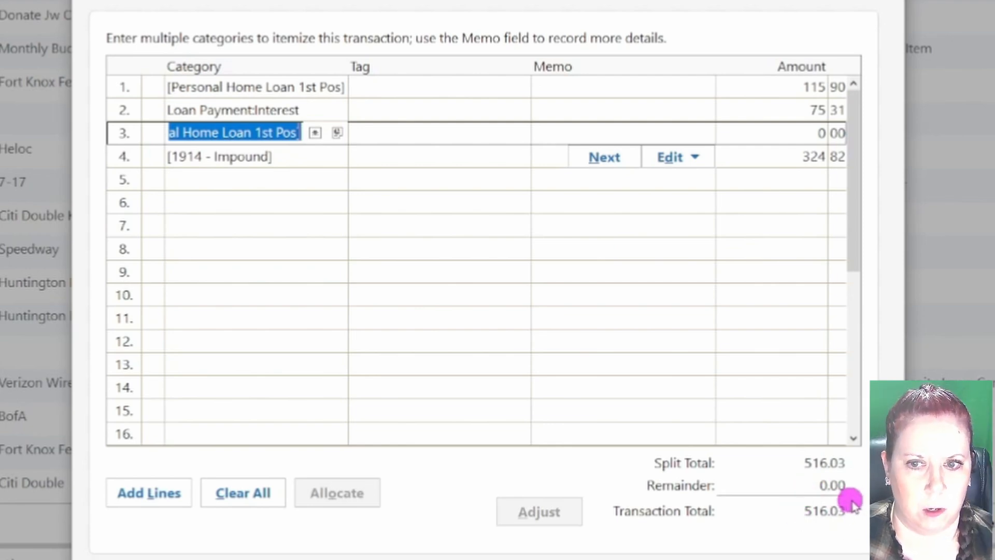
# - Set the amount on the third split line, Personal Home Loan 1st Pos, to 200 and adjust the transaction total to match the split
pyautogui.click(795, 130)
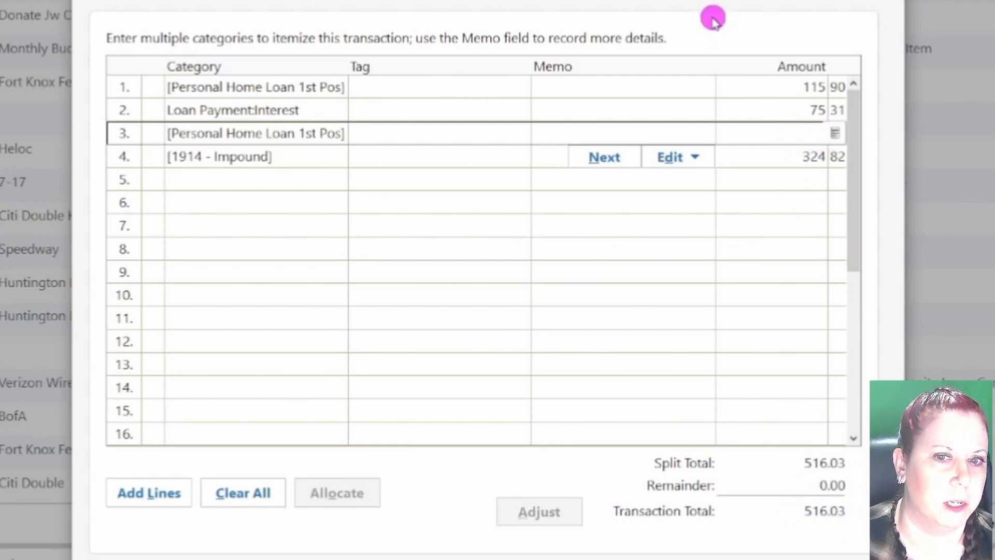
pyautogui.write('200')
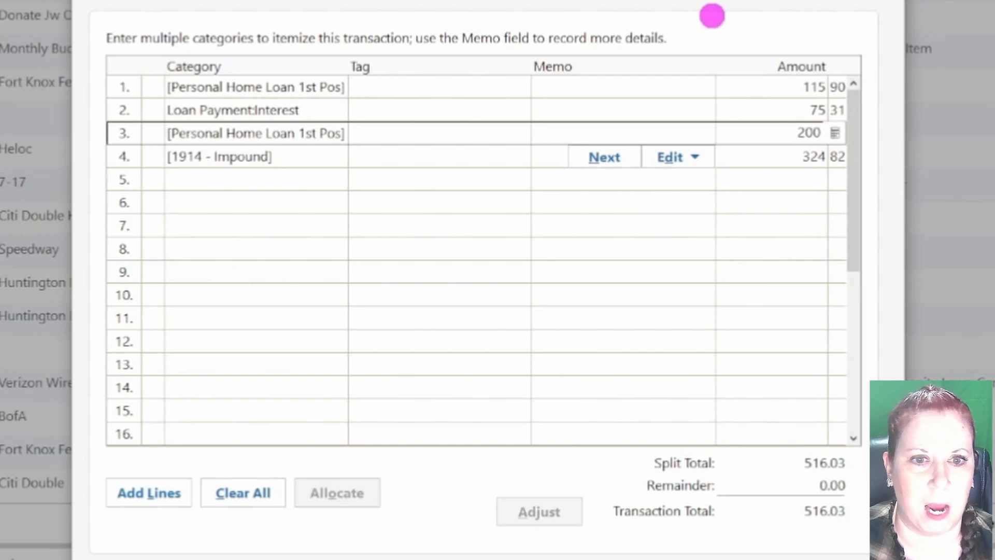
pyautogui.press('Down')
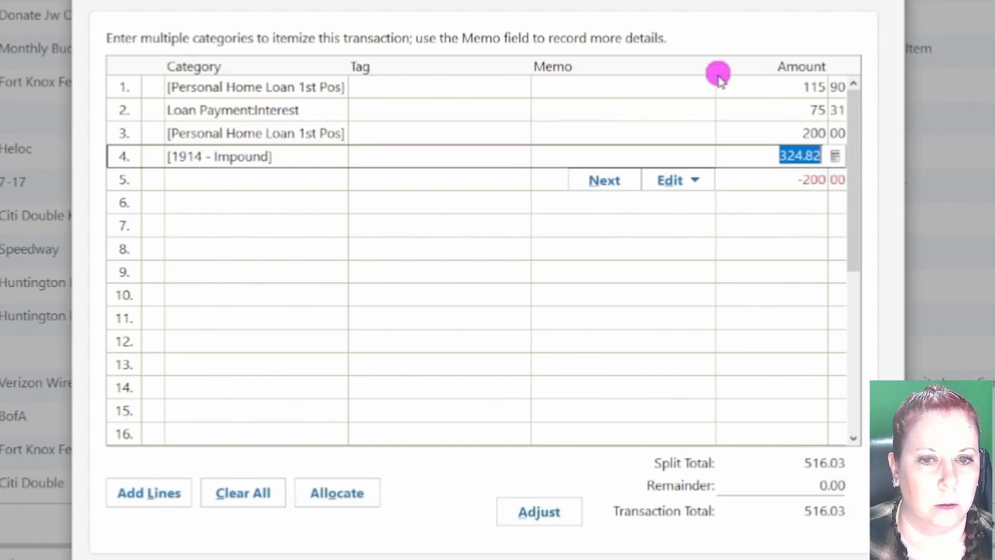
pyautogui.click(544, 516)
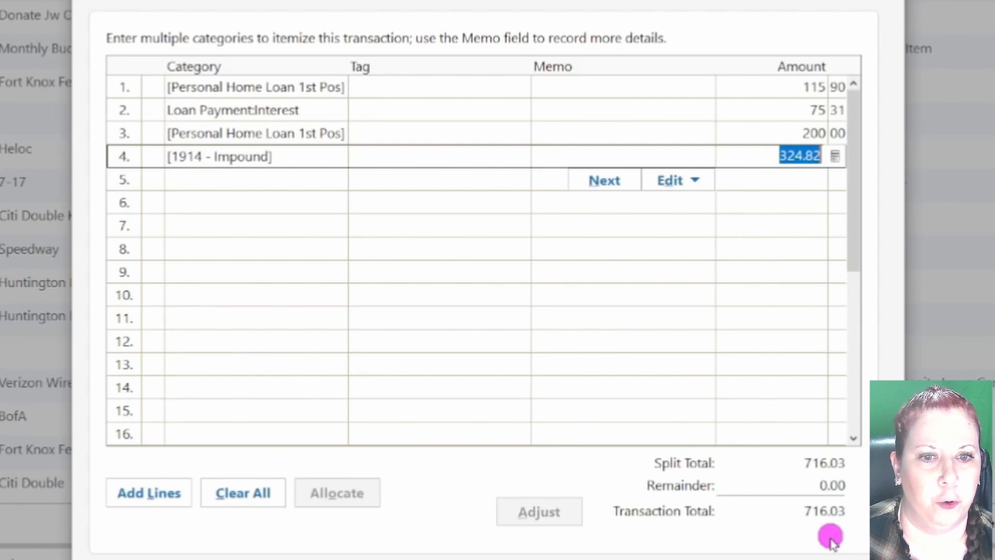
pyautogui.click(332, 160)
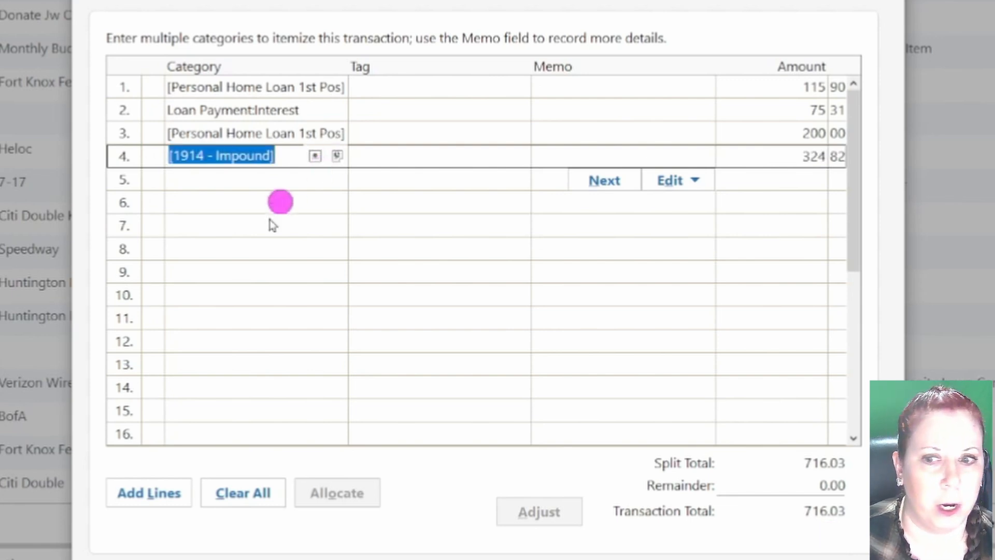